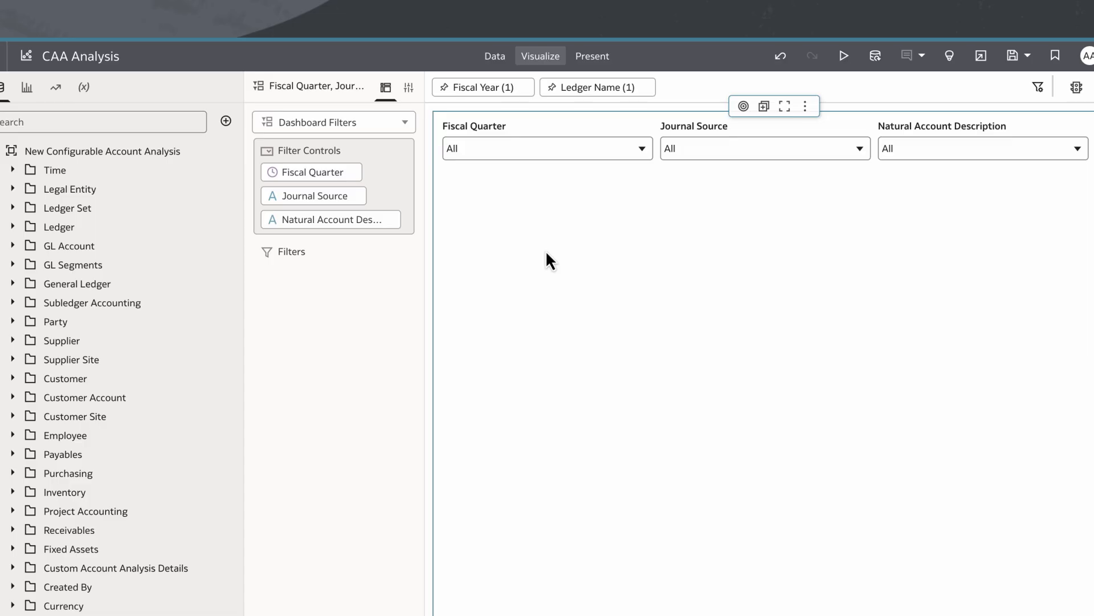
- Review the selections in the workbook's Fiscal Year and Ledger Name filters
{"action": "left_click", "coordinate": [490, 91]}
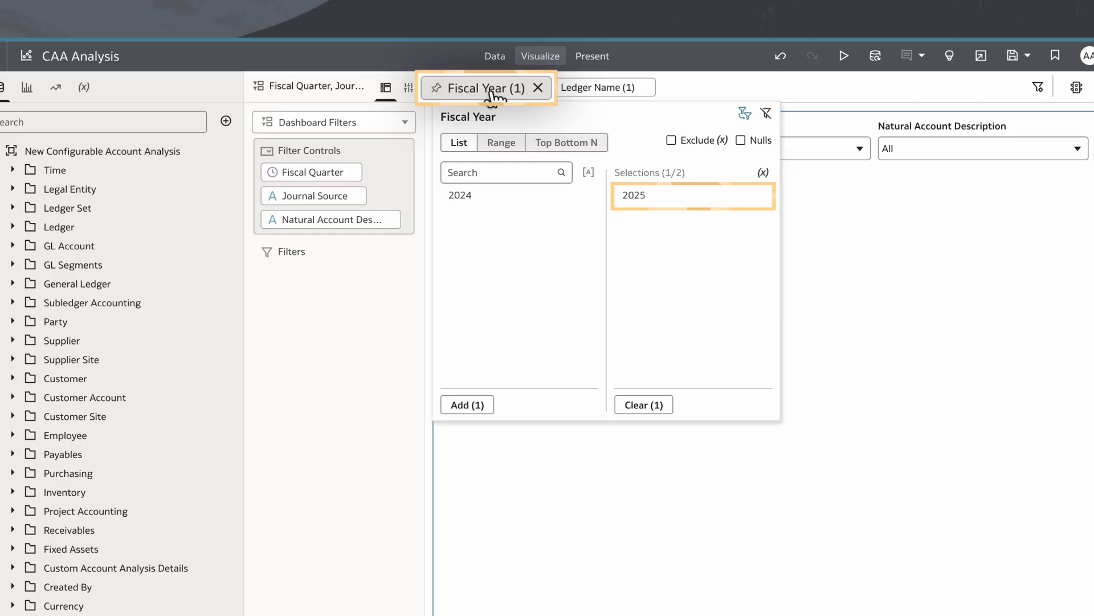
{"action": "left_click", "coordinate": [597, 94]}
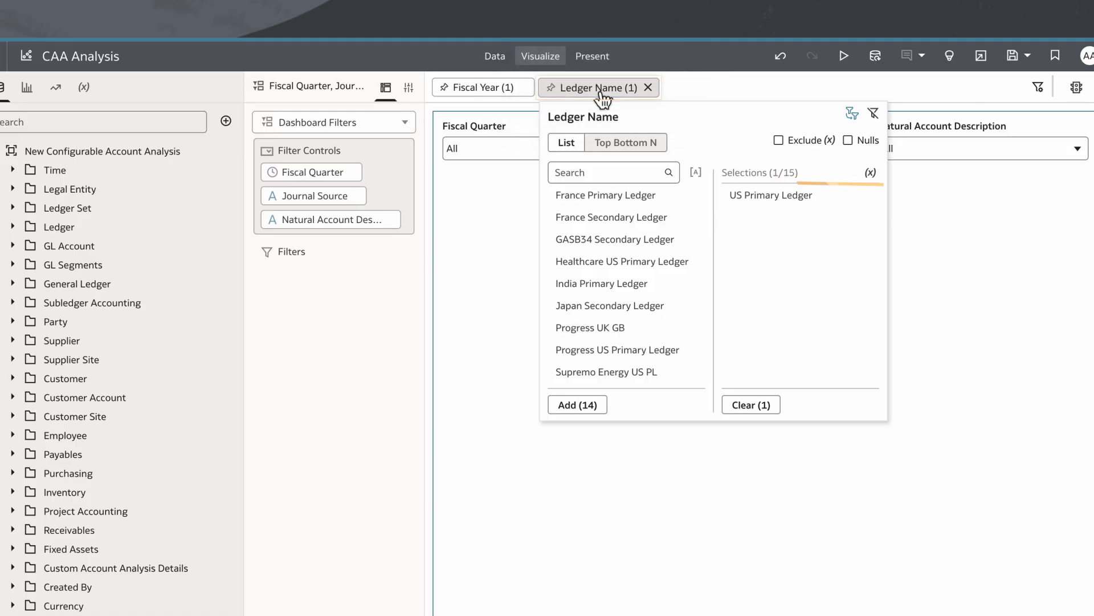
{"action": "left_click", "coordinate": [494, 227]}
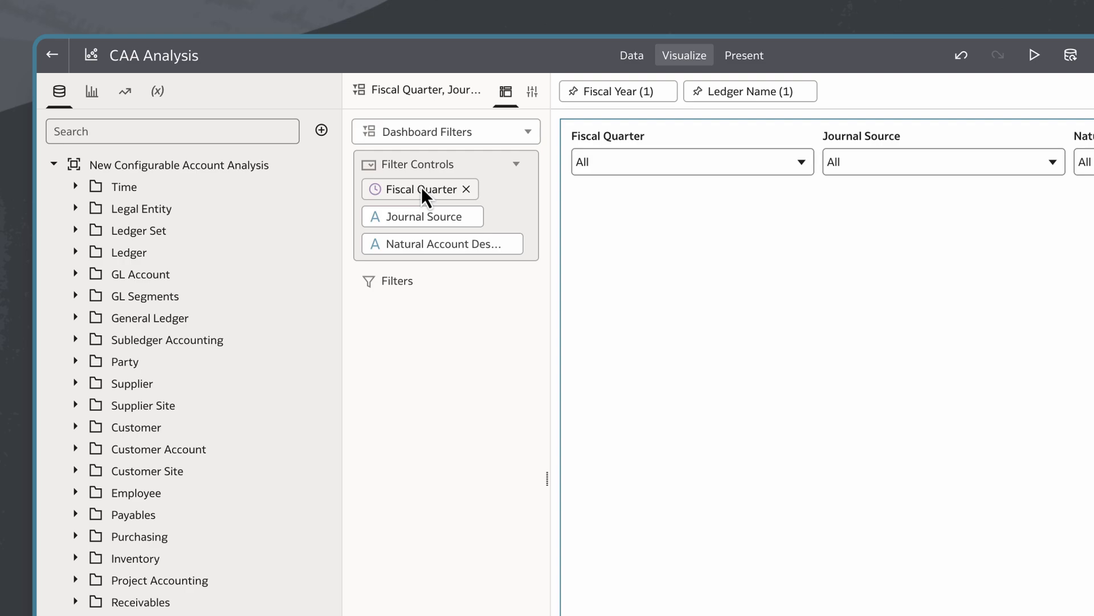
- Inspect the Fiscal Quarter, Journal Source and Natural Account Description filter controls and the values offered for Fiscal Quarter
{"action": "mouse_move", "coordinate": [422, 187]}
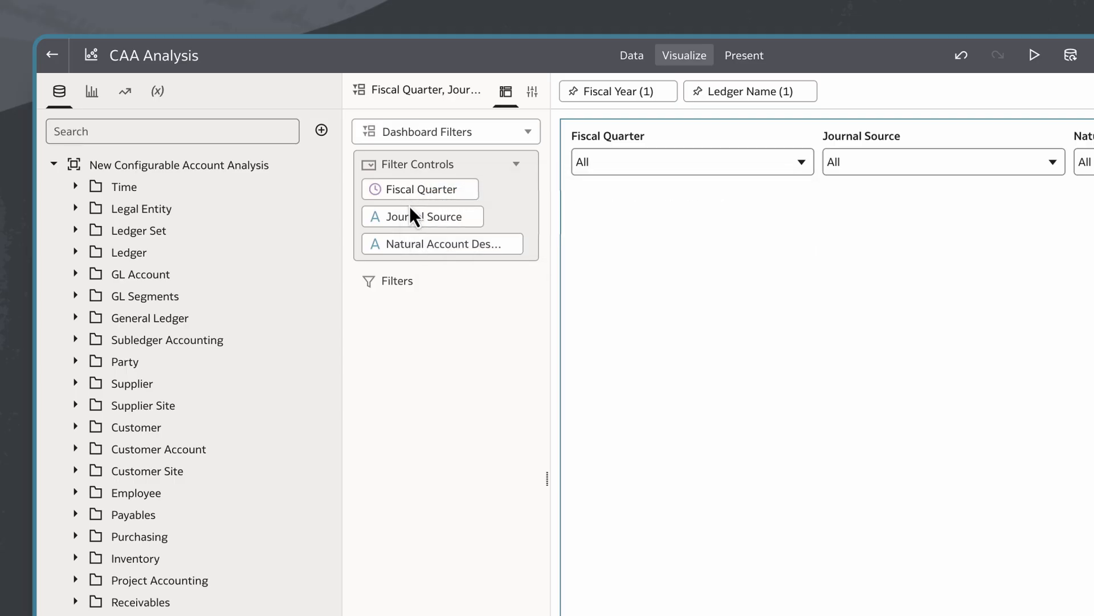
{"action": "mouse_move", "coordinate": [406, 220]}
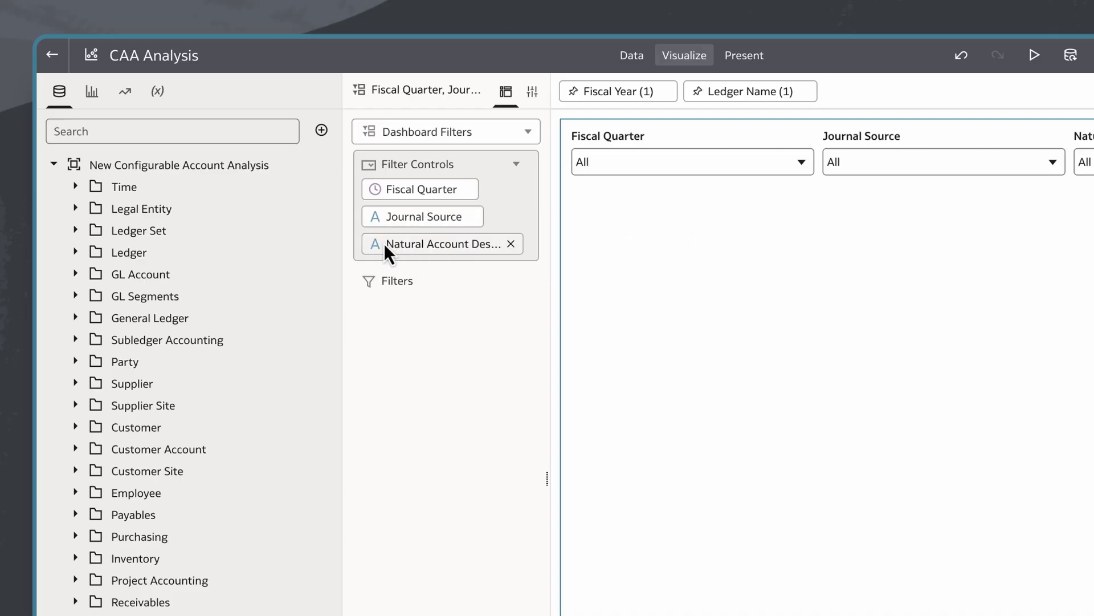
{"action": "mouse_move", "coordinate": [384, 245]}
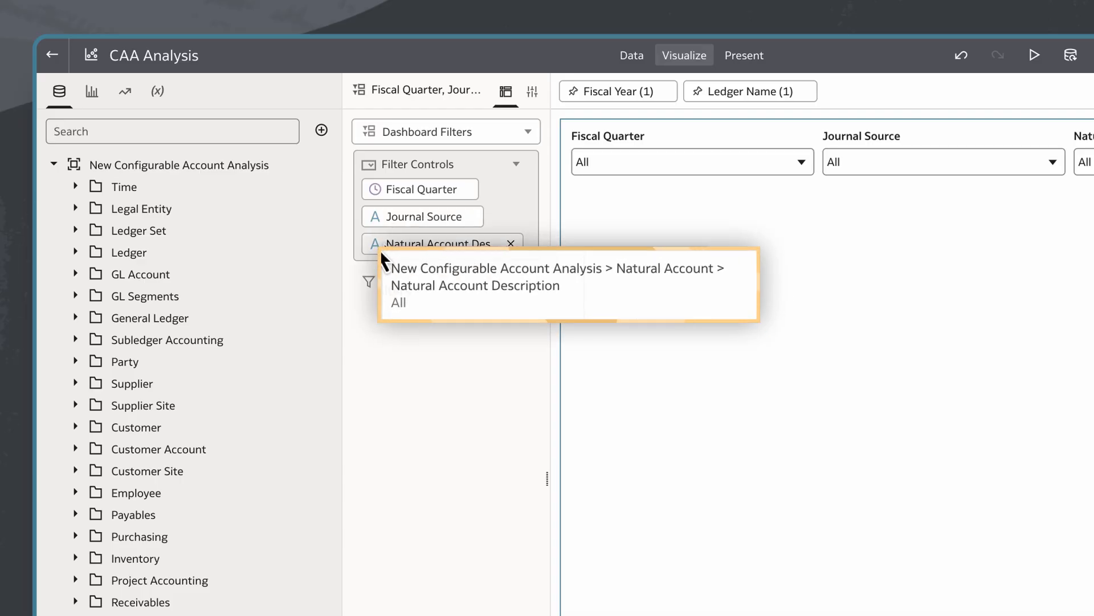
{"action": "left_click", "coordinate": [488, 162]}
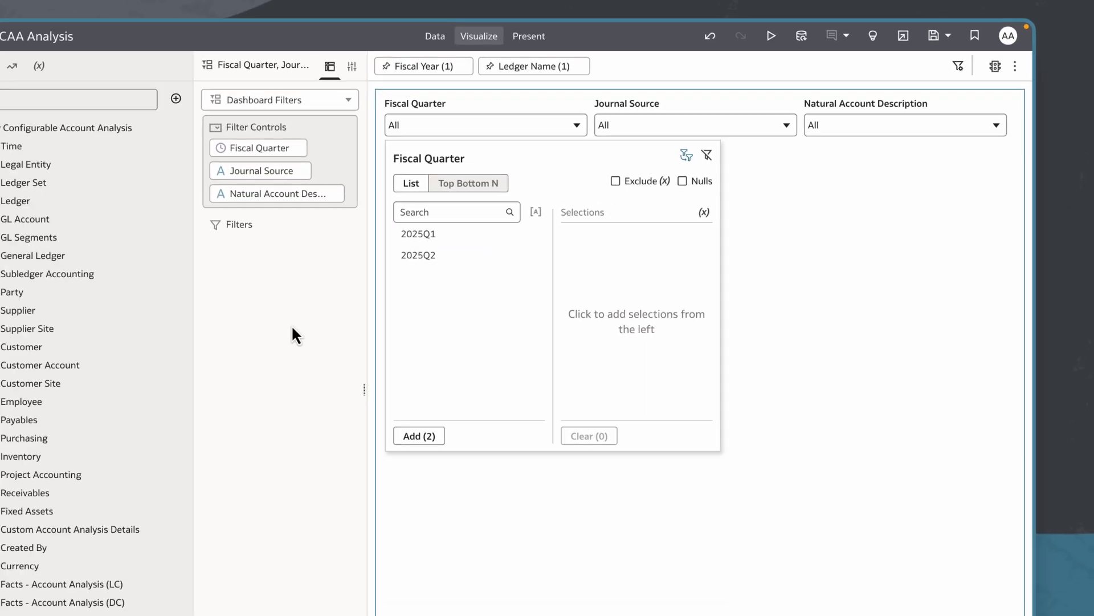
{"action": "left_click", "coordinate": [160, 403]}
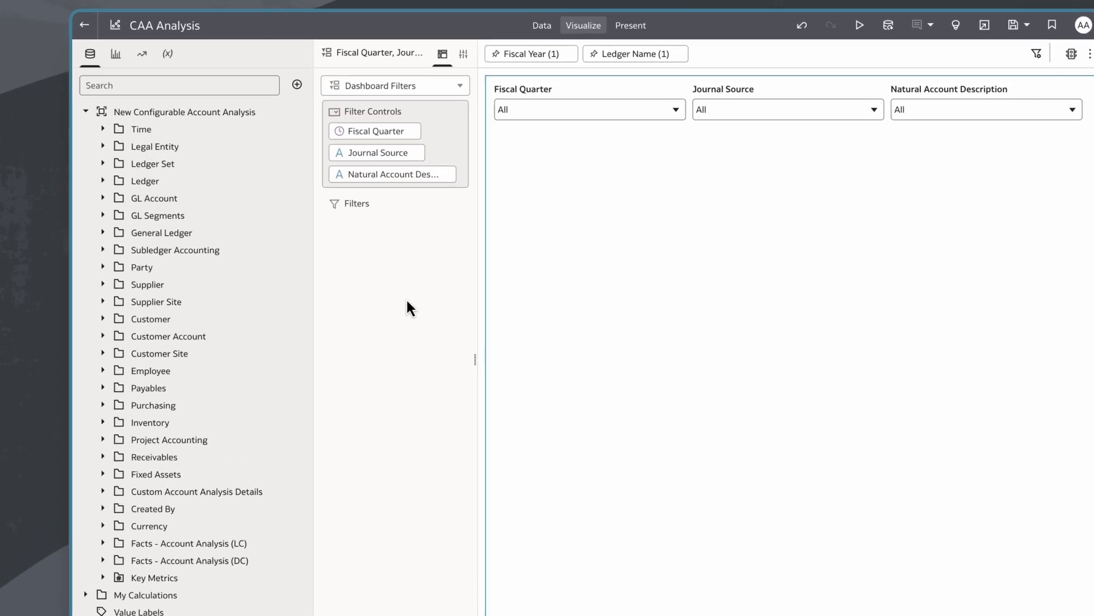
- Select Fiscal Quarter from the Time folder together with Journal Source and Journal Category from the General Ledger journal details
{"action": "left_click", "coordinate": [116, 171]}
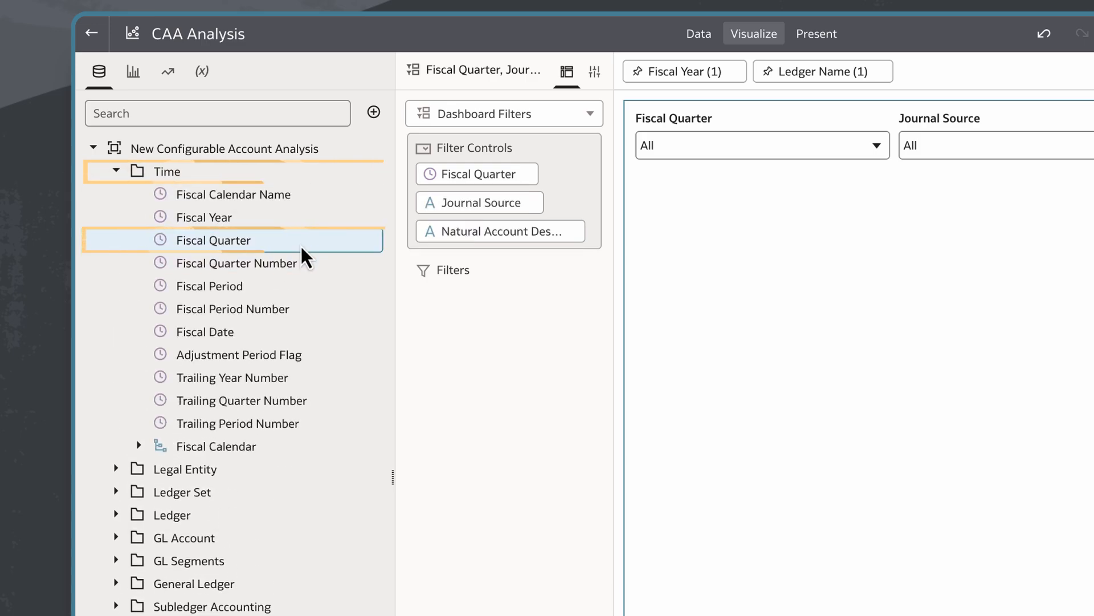
{"action": "left_click", "coordinate": [116, 319]}
{"action": "left_click", "coordinate": [139, 340]}
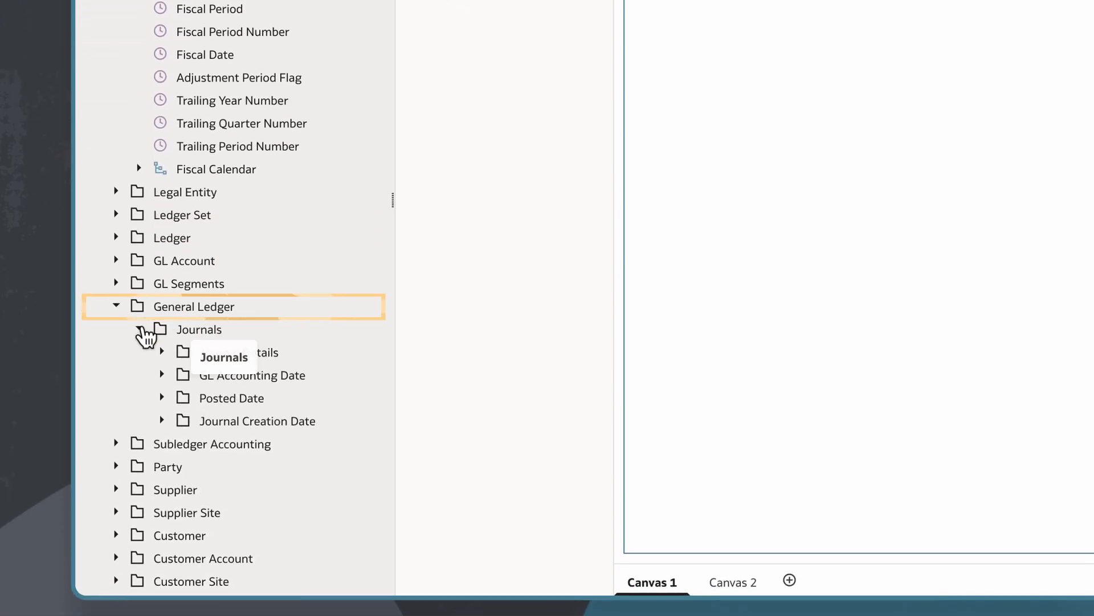
{"action": "left_click", "coordinate": [162, 363]}
{"action": "scroll", "coordinate": [294, 395], "scroll_direction": "down", "scroll_amount": 3}
{"action": "left_click", "coordinate": [296, 393]}
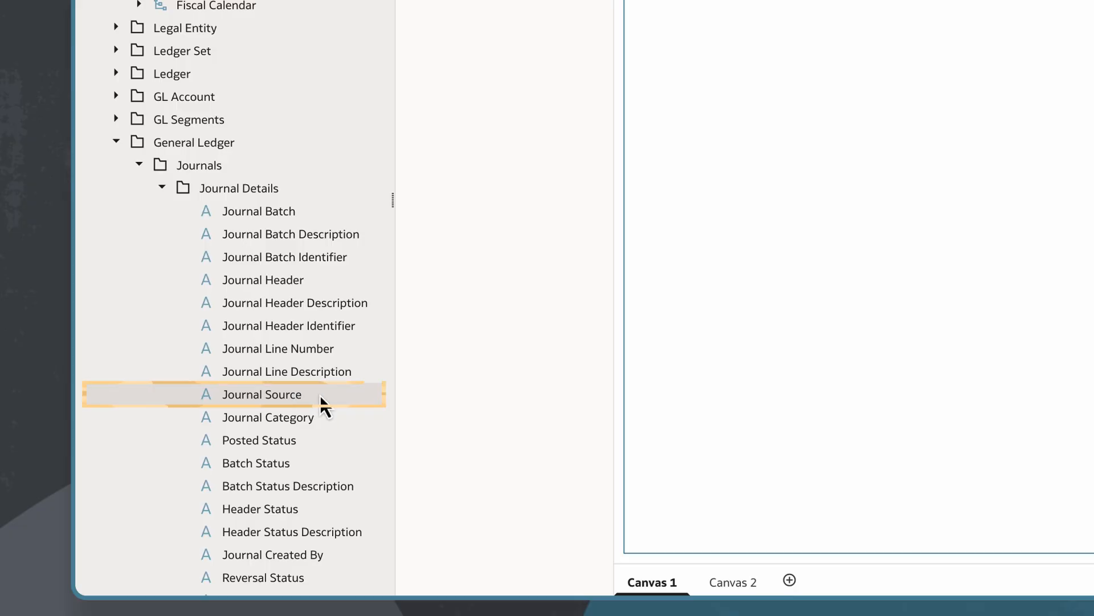
{"action": "left_click", "coordinate": [334, 419], "text": "ctrl"}
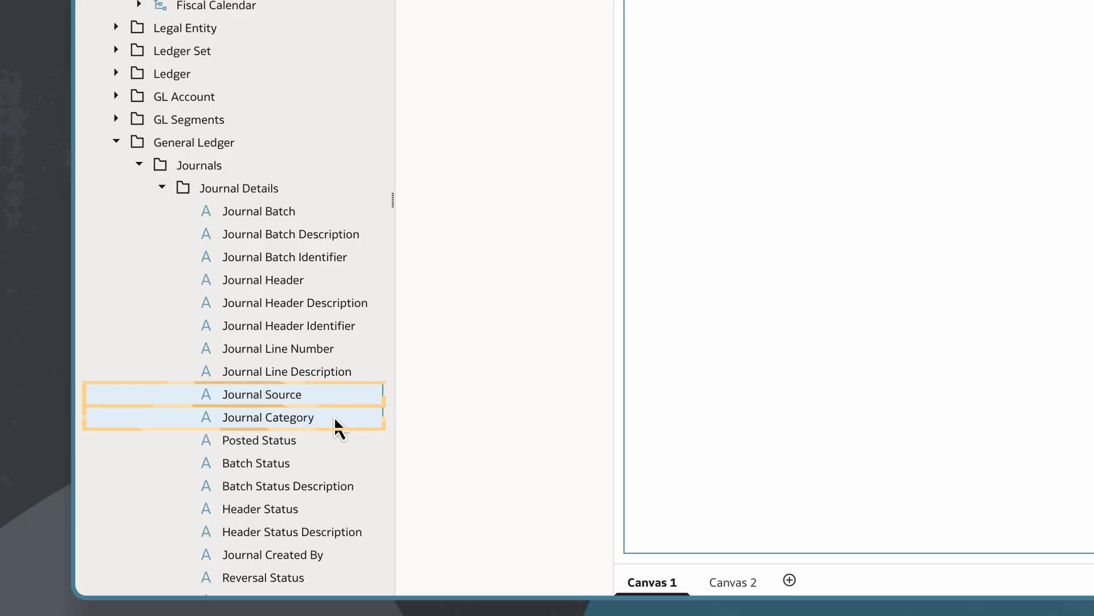
- Add the accounted Journal Debit Amount and Journal Credit Amount from Facts - Account Analysis (LC) to the selection
{"action": "scroll", "coordinate": [335, 425], "scroll_direction": "down", "scroll_amount": 10}
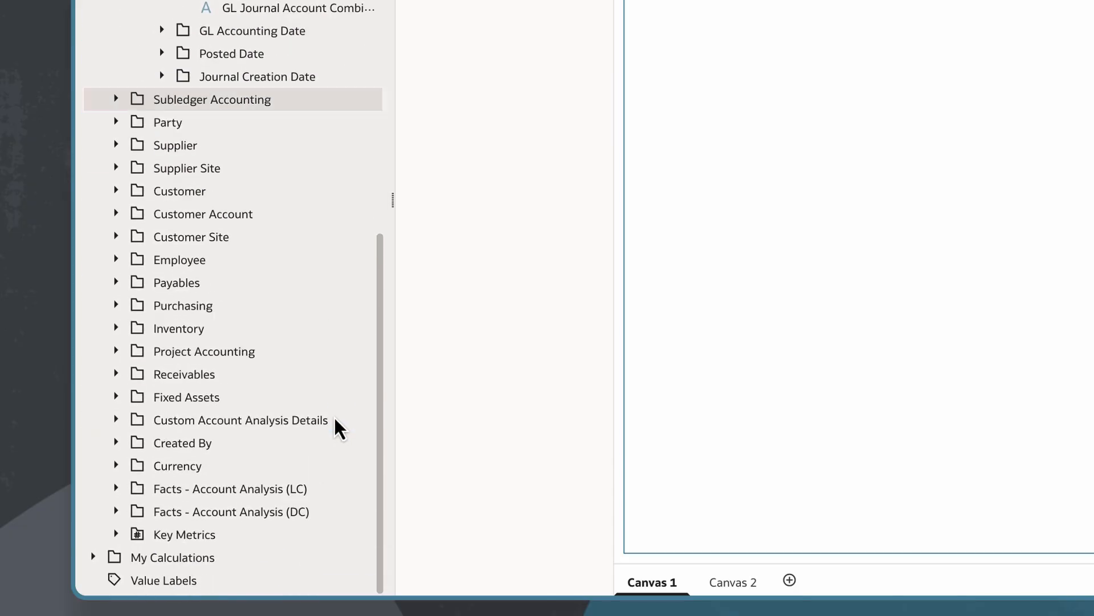
{"action": "left_click", "coordinate": [116, 489]}
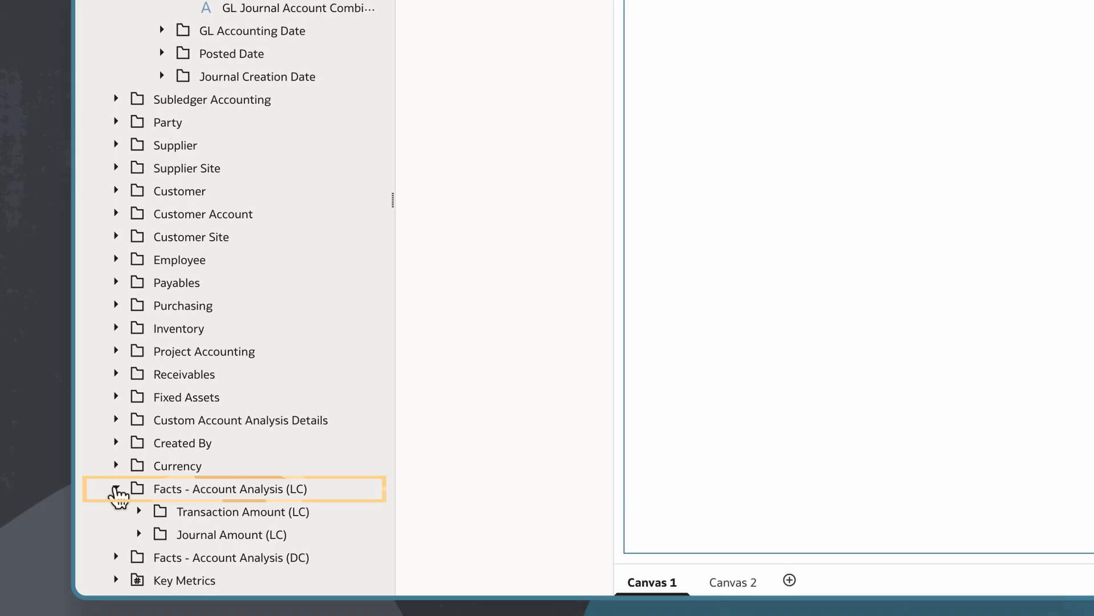
{"action": "left_click", "coordinate": [139, 534]}
{"action": "scroll", "coordinate": [294, 482], "scroll_direction": "down", "scroll_amount": 2}
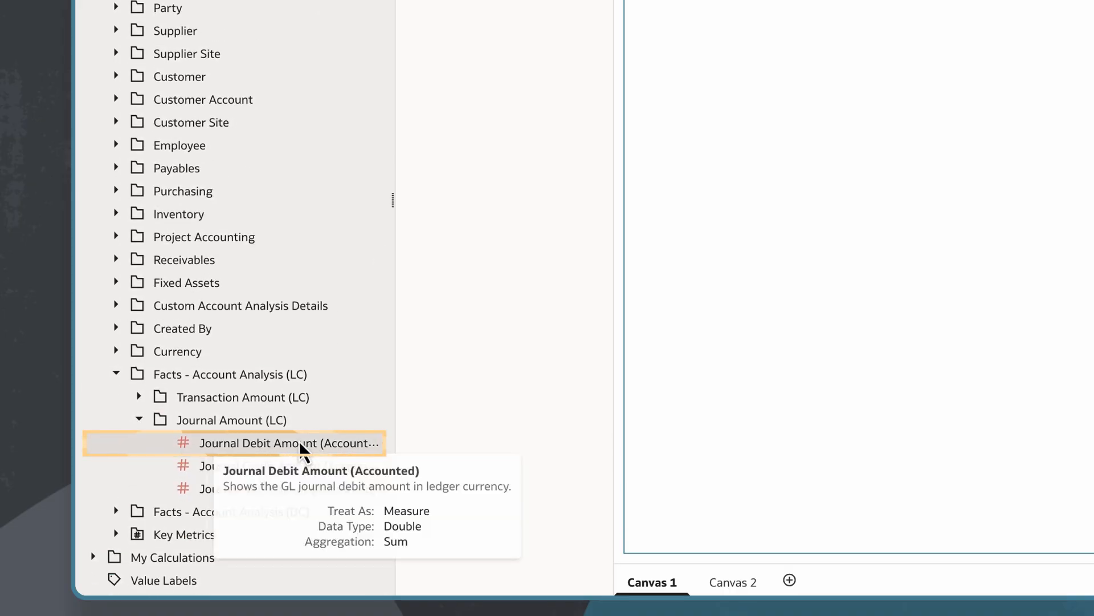
{"action": "left_click", "coordinate": [300, 449]}
{"action": "left_click", "coordinate": [285, 479], "text": "ctrl"}
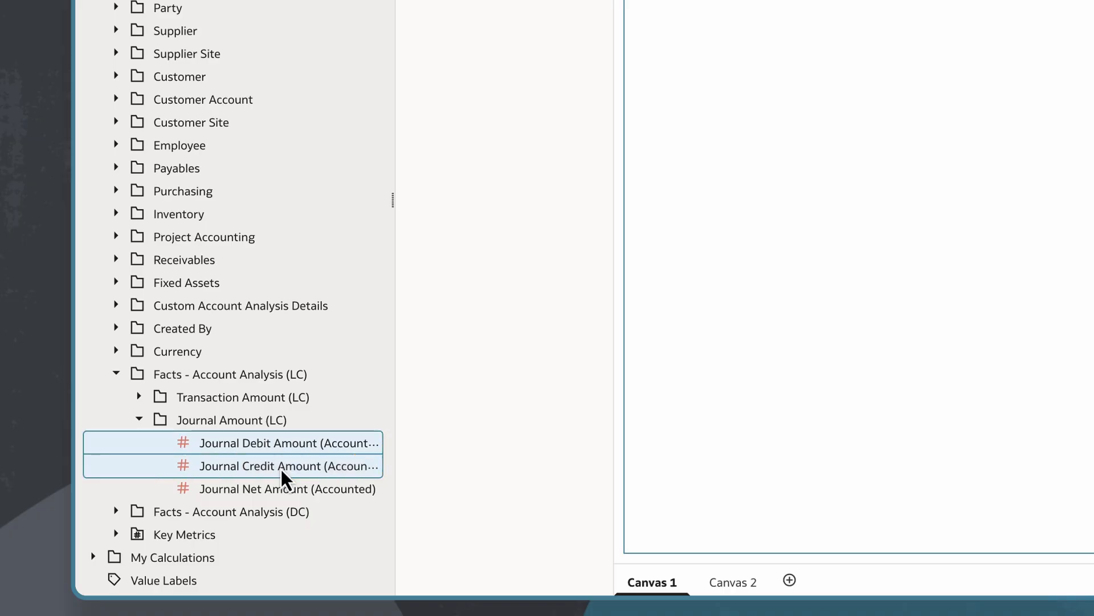
- Create a pivot table visualization from the selected attributes and journal amounts
{"action": "right_click", "coordinate": [283, 478]}
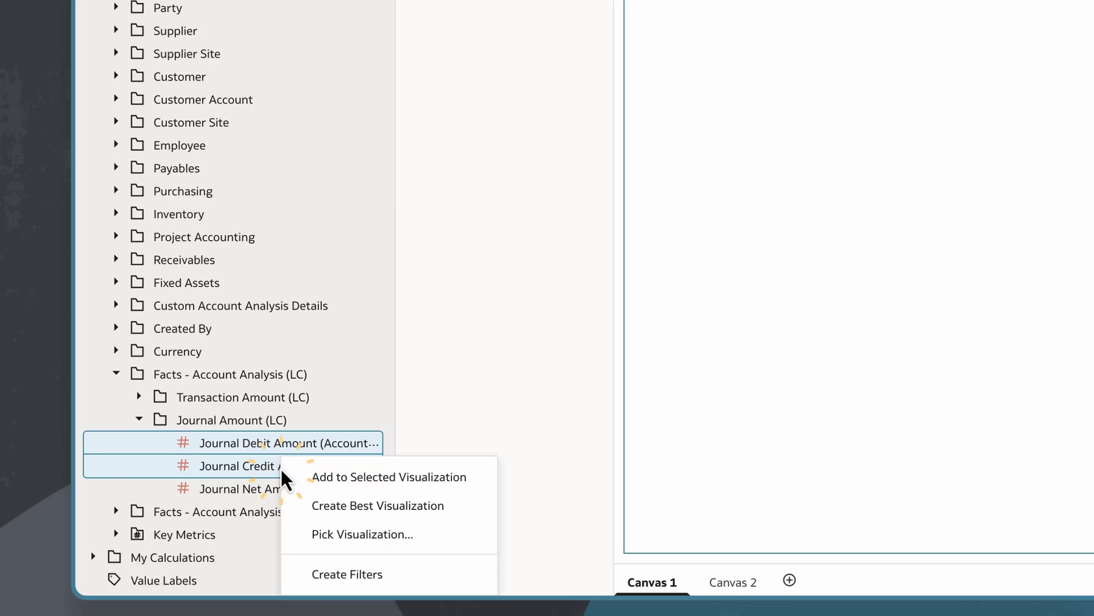
{"action": "left_click", "coordinate": [339, 536]}
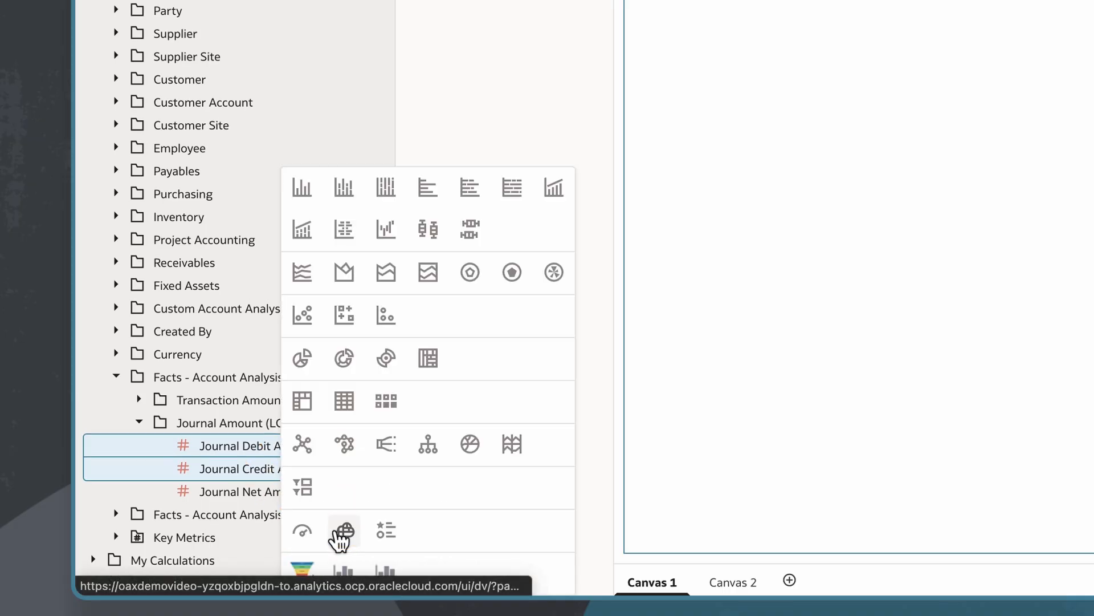
{"action": "left_click", "coordinate": [301, 403]}
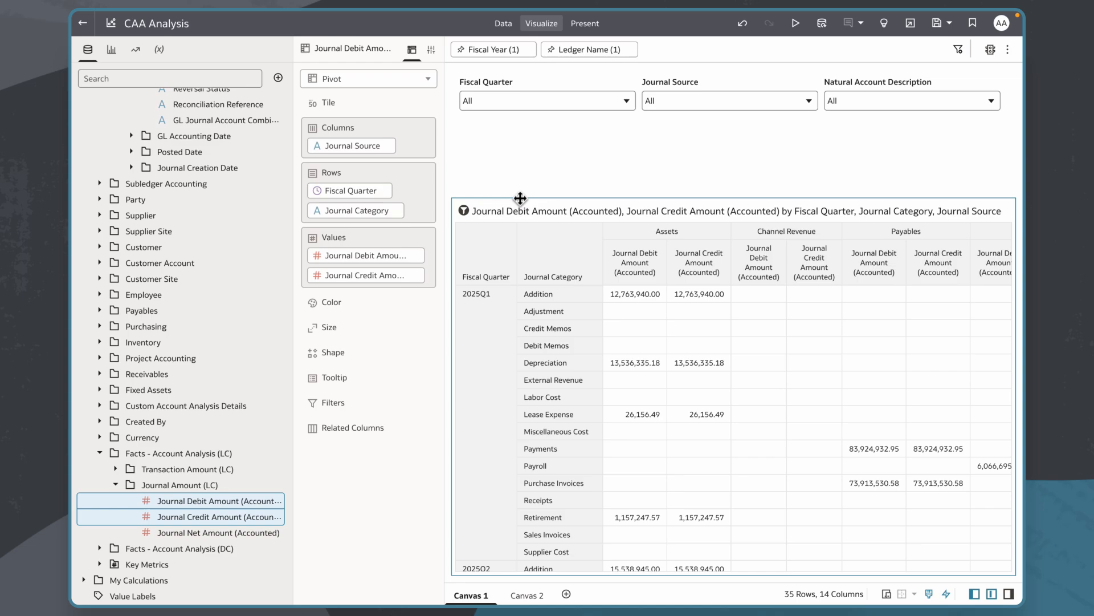
- Extend the pivot table up to the dashboard filters and swap its layout to Fiscal Quarter in columns and Journal Source in rows
{"action": "left_click_drag", "start_coordinate": [520, 198], "coordinate": [521, 128]}
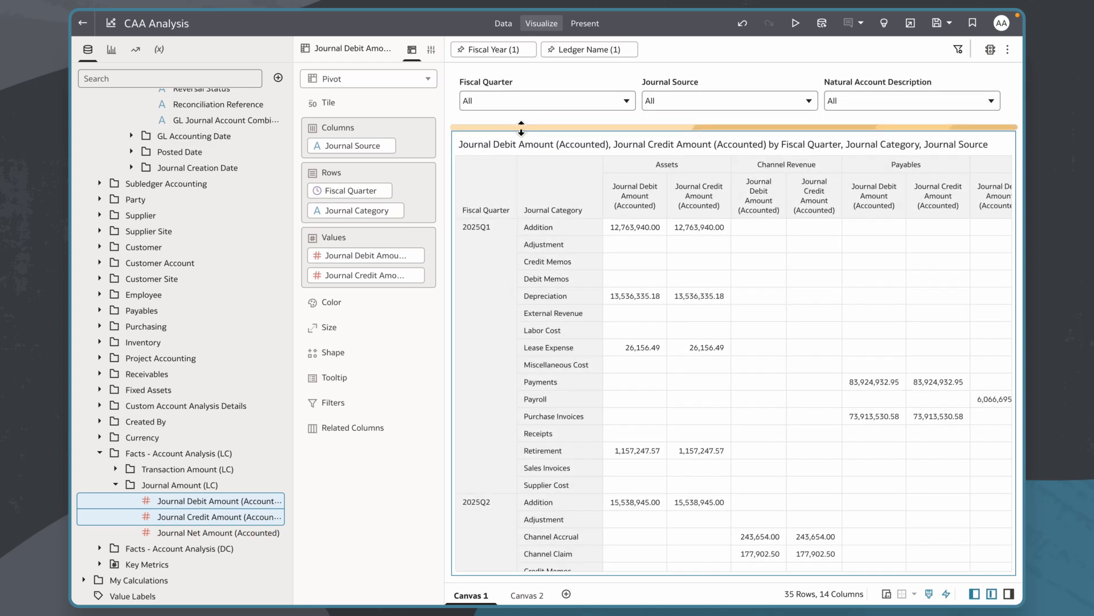
{"action": "mouse_move", "coordinate": [344, 192]}
{"action": "left_mouse_down"}
{"action": "mouse_move", "coordinate": [350, 156]}
{"action": "mouse_move", "coordinate": [348, 179]}
{"action": "left_mouse_up"}
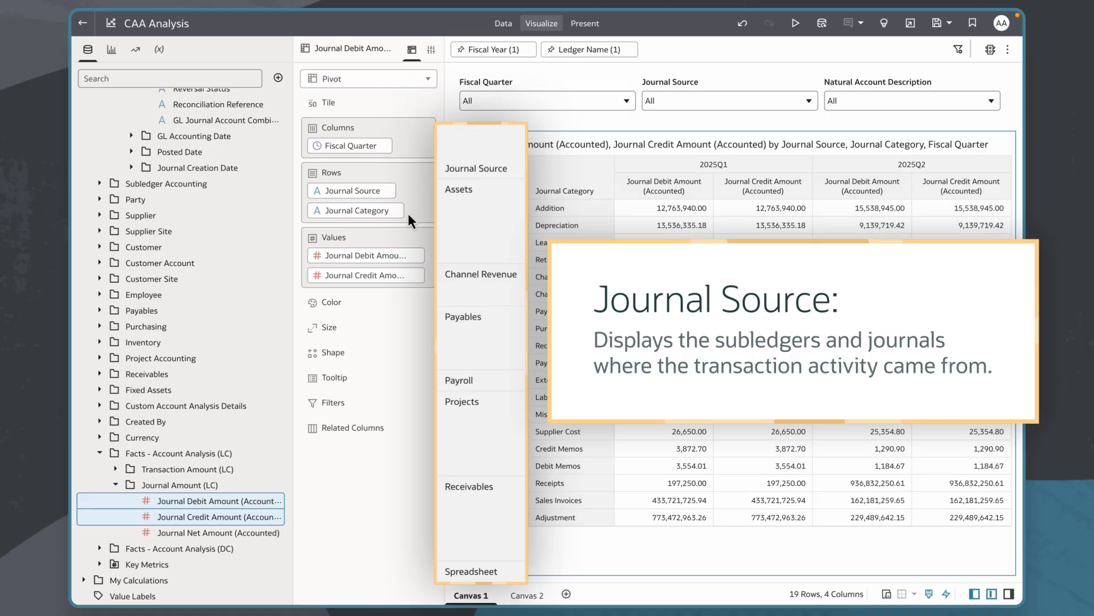
- Examine the pivot's debit and credit amounts for the Assets, Payables, Projects and Receivables journal sources
{"action": "left_click", "coordinate": [492, 241]}
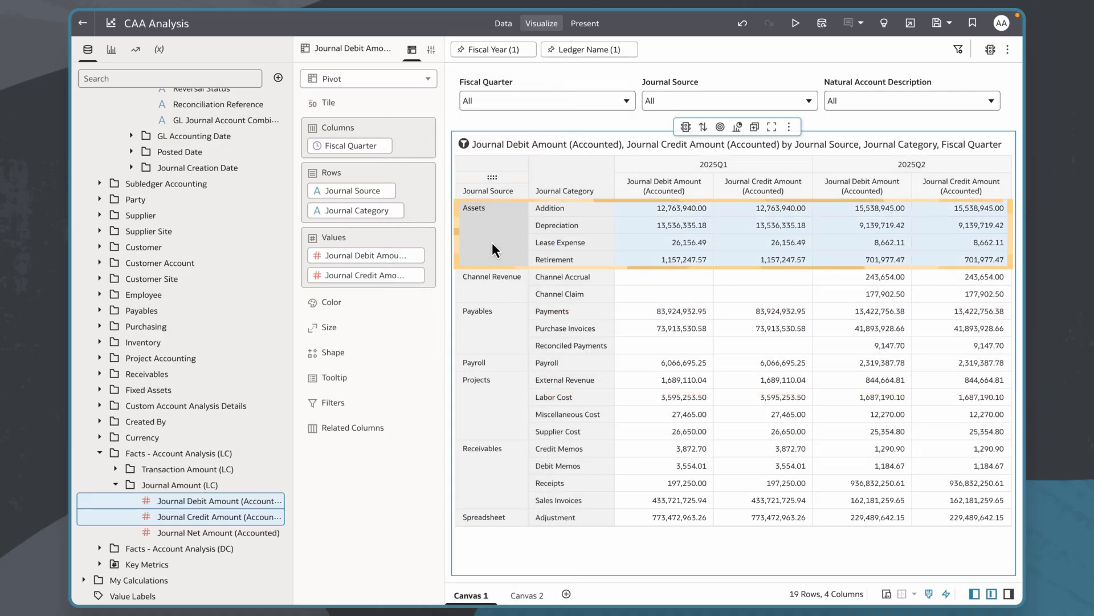
{"action": "left_click", "coordinate": [501, 326], "text": "ctrl"}
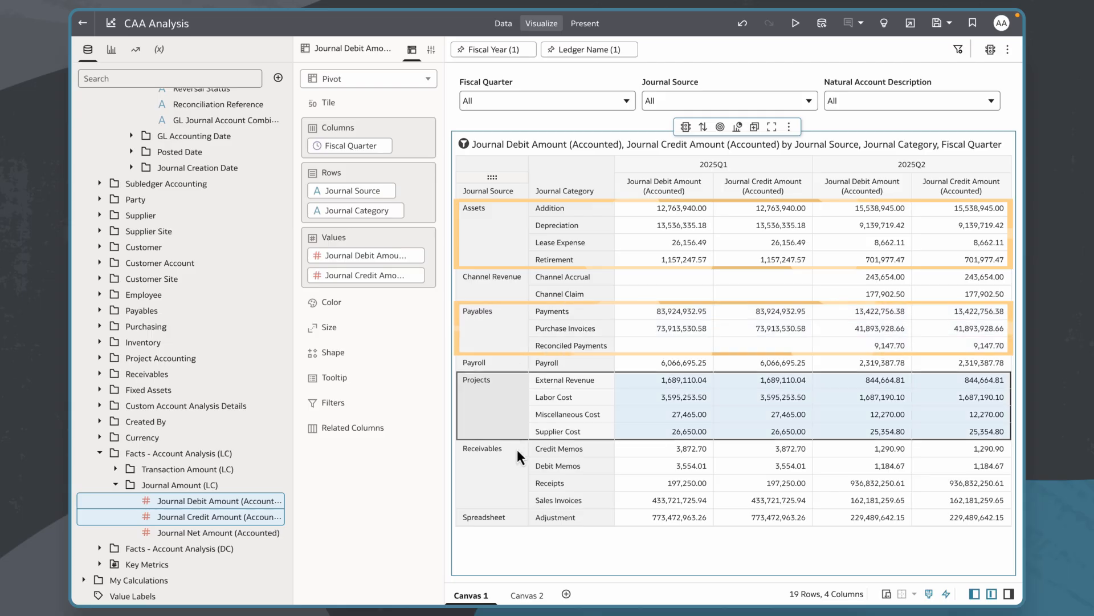
{"action": "left_click", "coordinate": [505, 474], "text": "ctrl"}
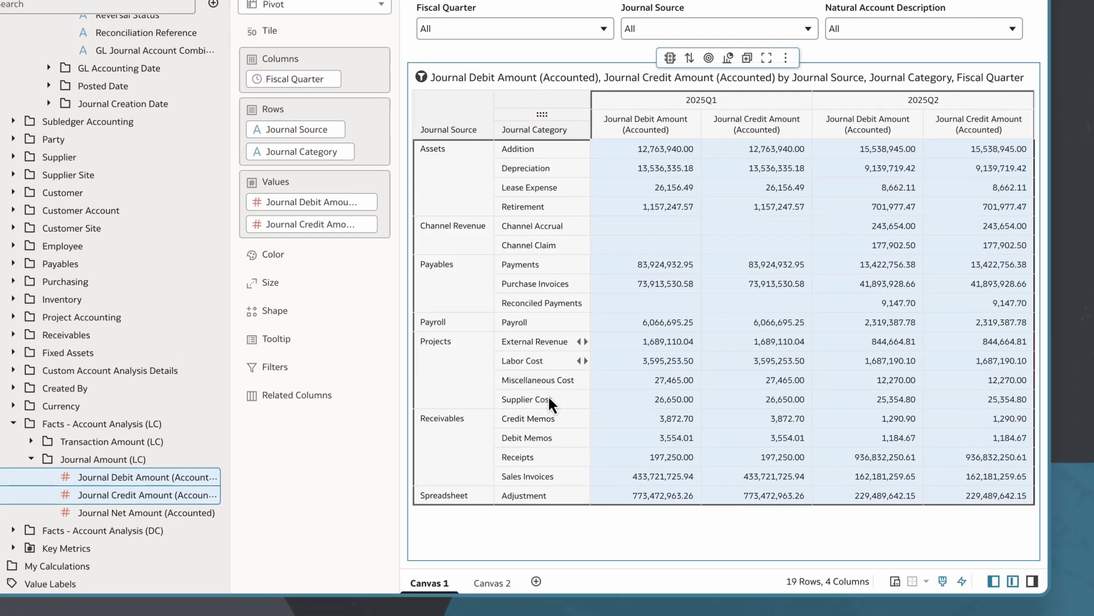
- Open Canvas 2 and look through the transaction-level rows of its detail table
{"action": "left_click", "coordinate": [492, 582]}
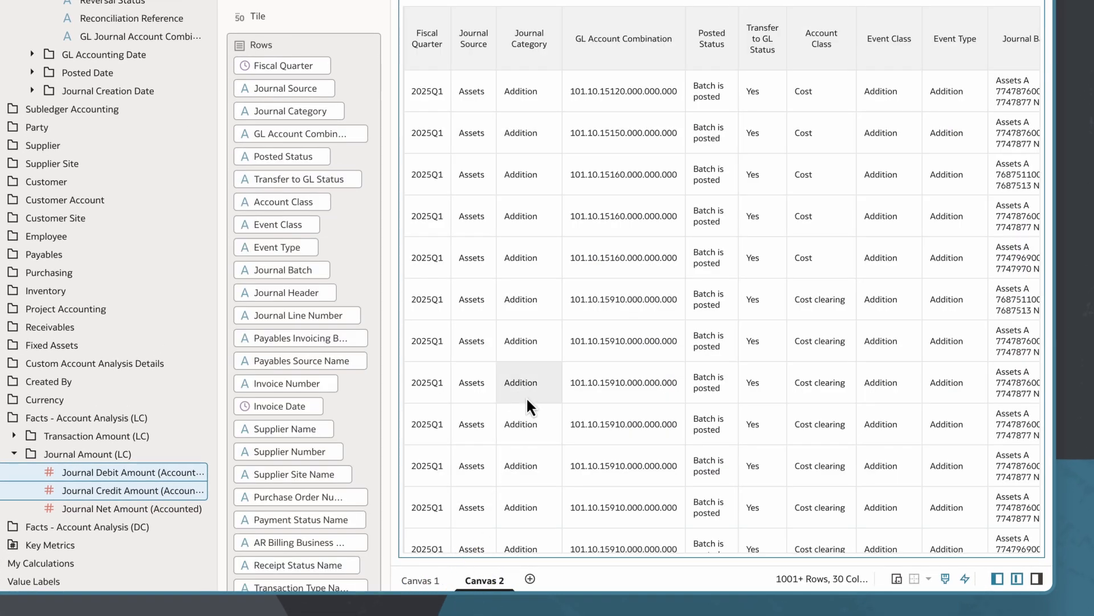
{"action": "scroll", "coordinate": [526, 396], "scroll_direction": "down", "scroll_amount": 3}
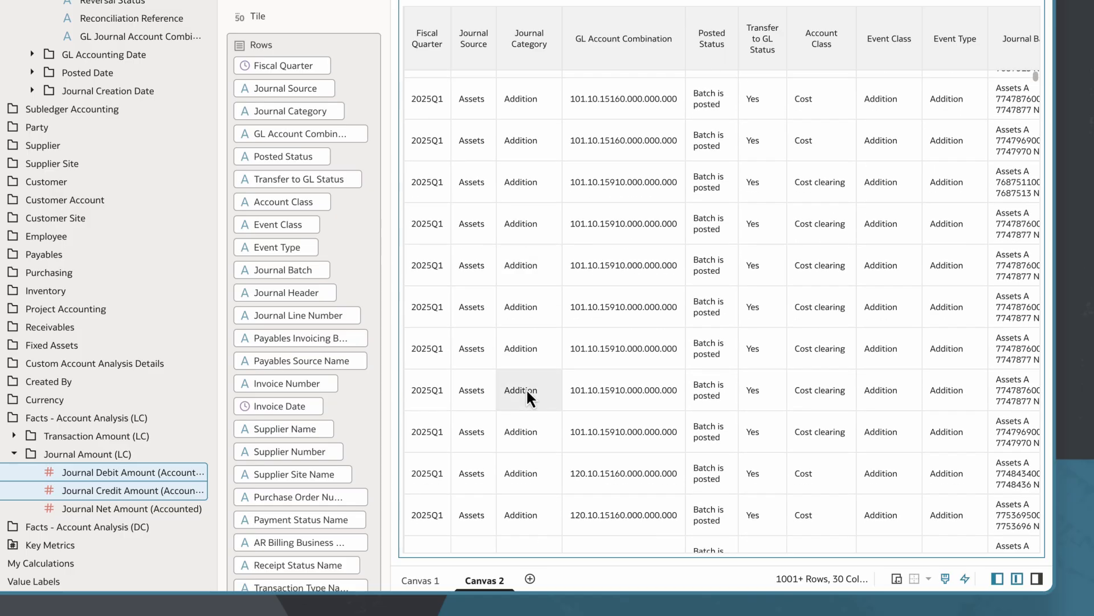
{"action": "scroll", "coordinate": [528, 392], "scroll_direction": "down", "scroll_amount": 5}
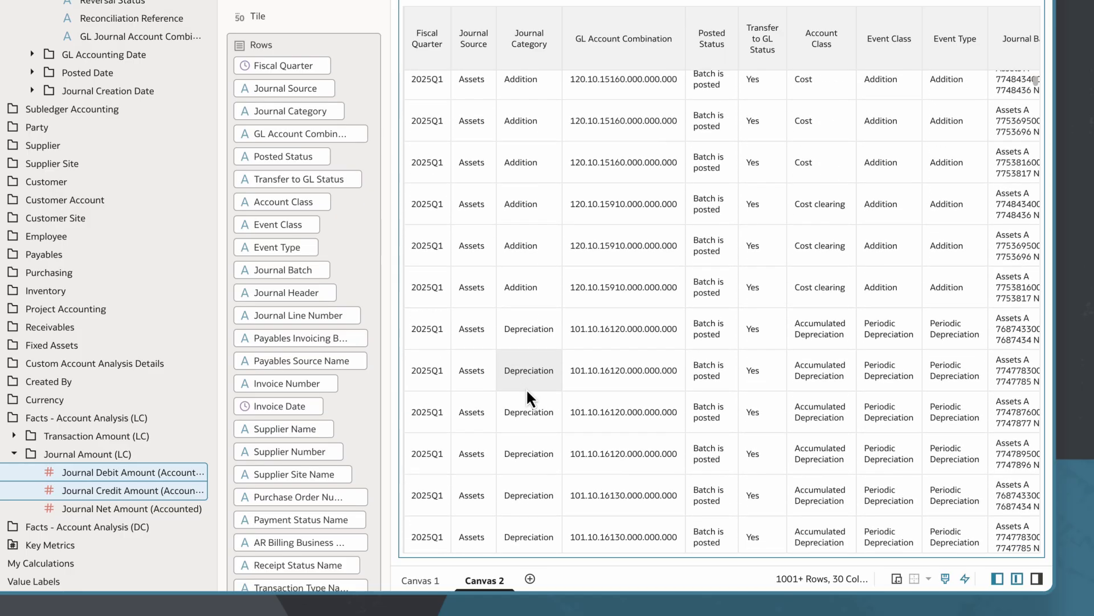
{"action": "scroll", "coordinate": [526, 388], "scroll_direction": "down", "scroll_amount": 9}
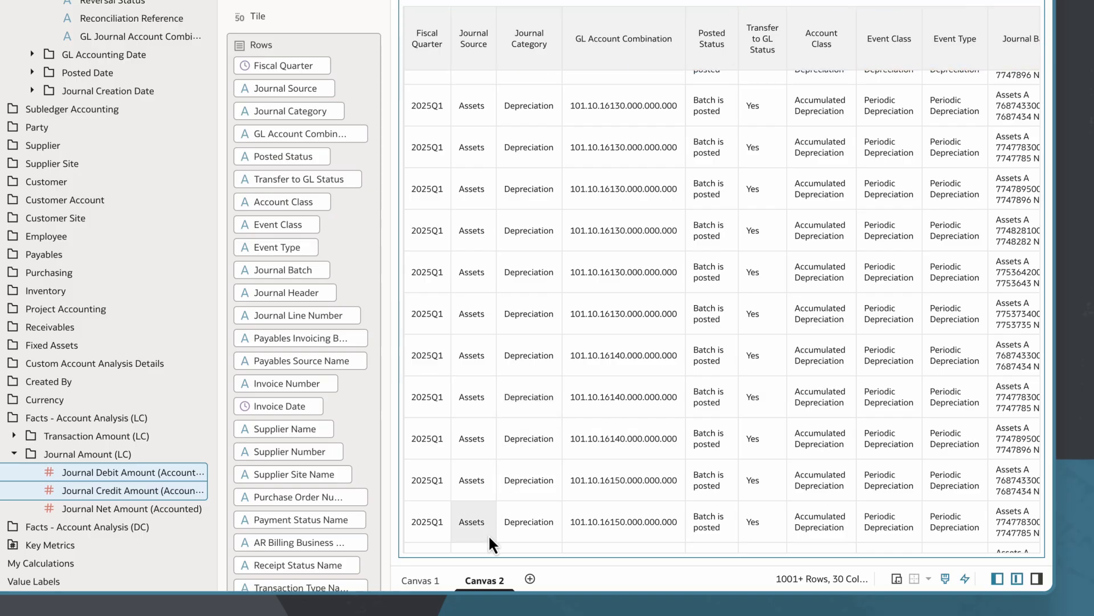
- Rename Canvas 2 as Details
{"action": "double_click", "coordinate": [480, 580]}
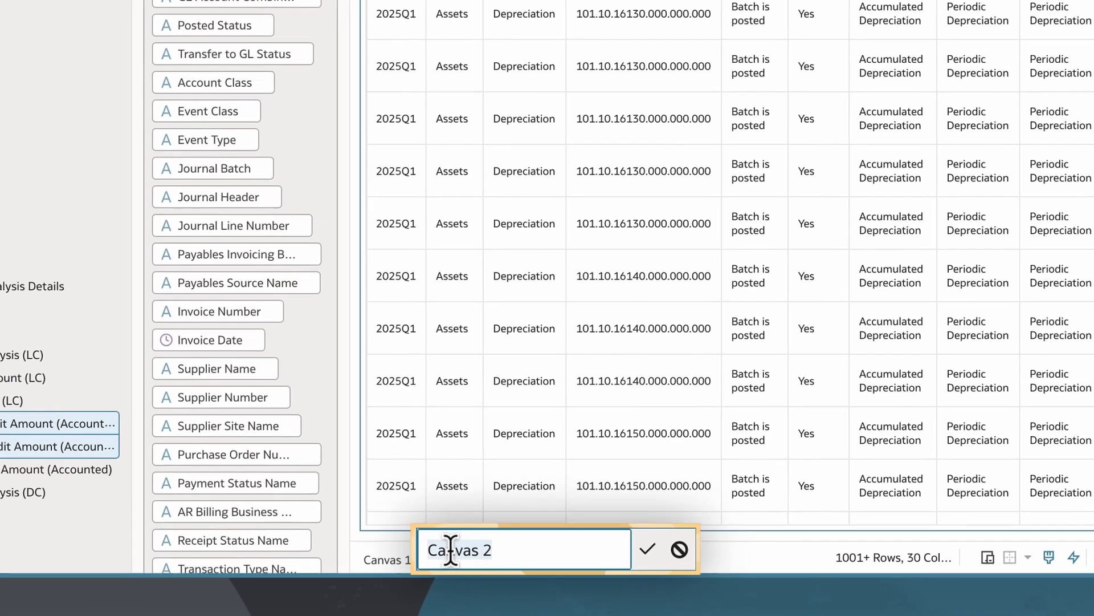
{"action": "type", "text": "Details"}
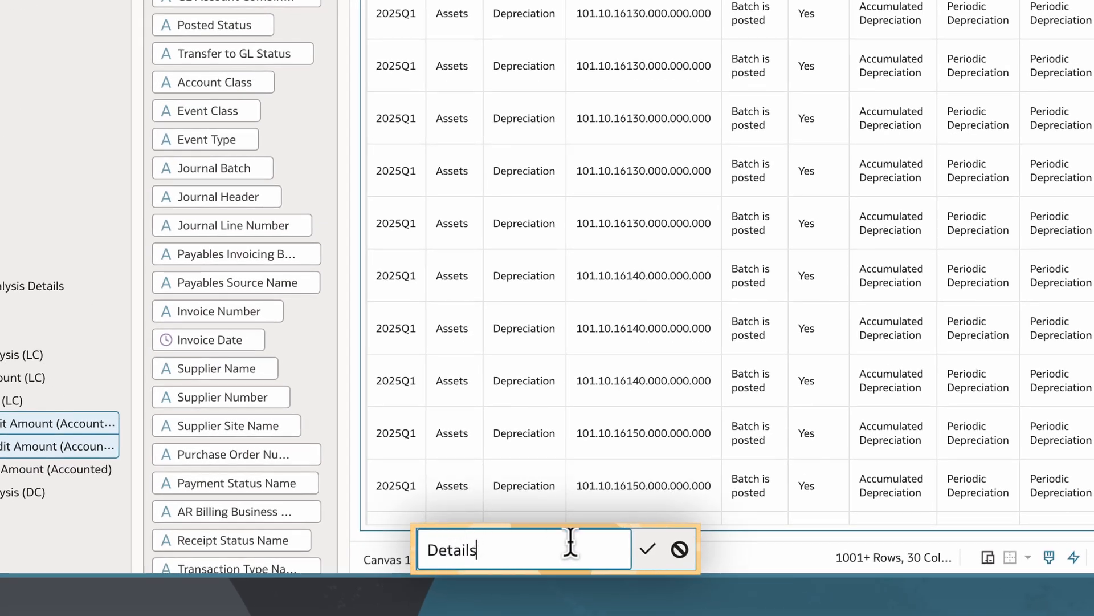
{"action": "left_click", "coordinate": [649, 549]}
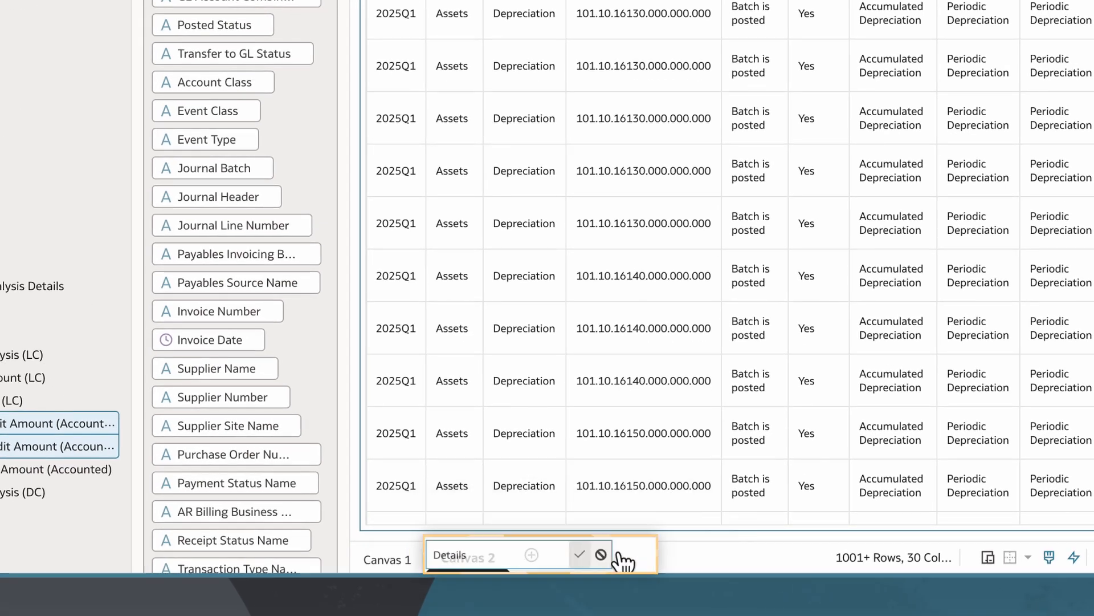
- Rename Canvas 1 as Summary
{"action": "double_click", "coordinate": [390, 560]}
{"action": "type", "text": "Summary"}
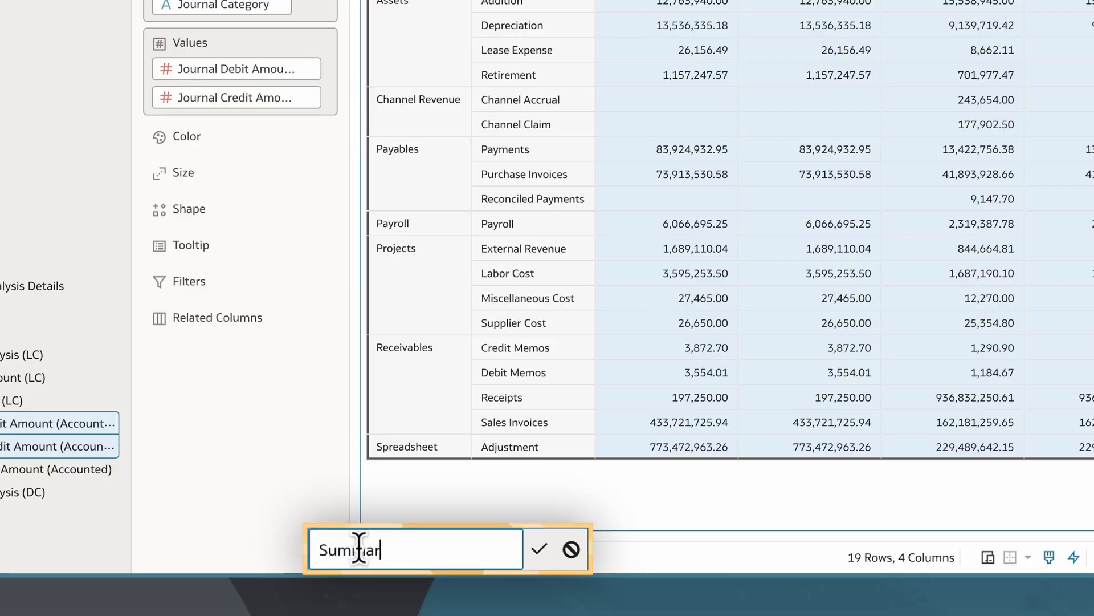
{"action": "left_click", "coordinate": [538, 548]}
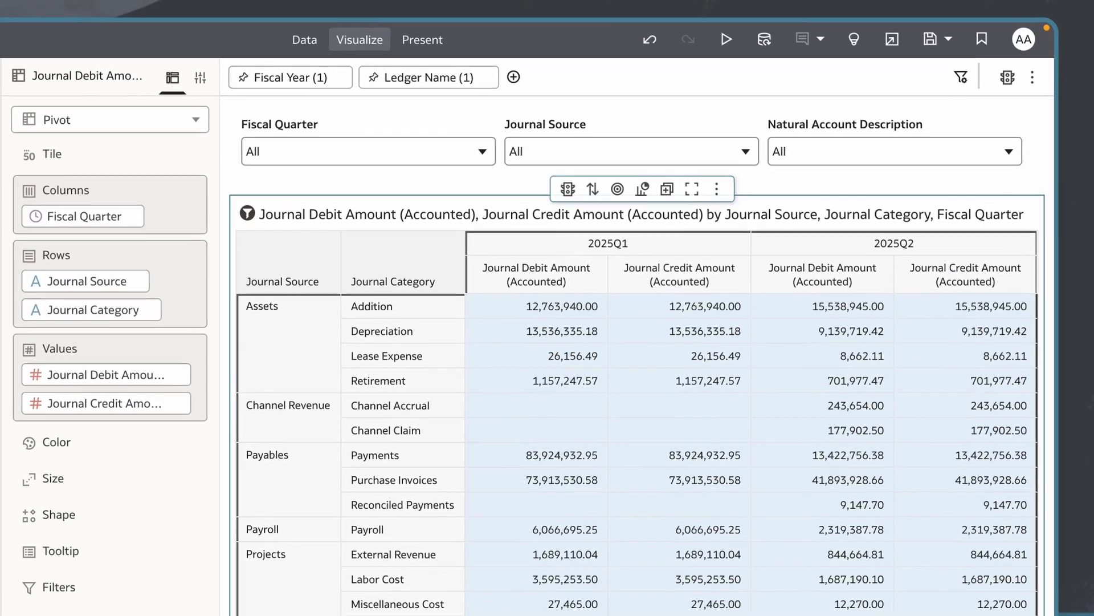
- Open the workbook's data actions and add a new data action
{"action": "left_click", "coordinate": [1006, 79]}
{"action": "left_click", "coordinate": [1047, 44]}
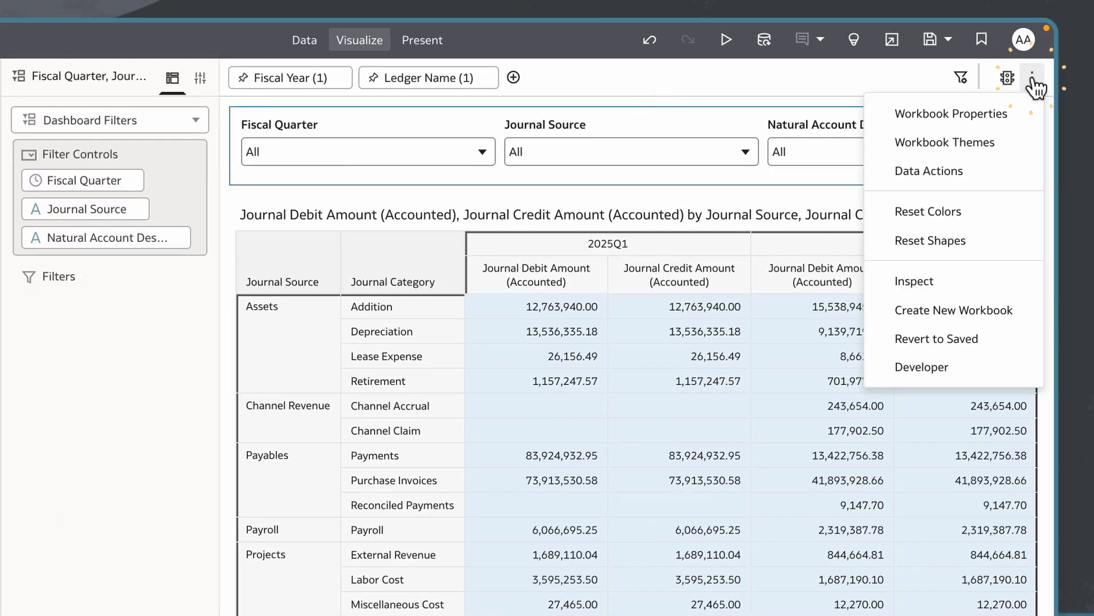
{"action": "left_click", "coordinate": [1009, 169]}
{"action": "left_click", "coordinate": [1010, 162]}
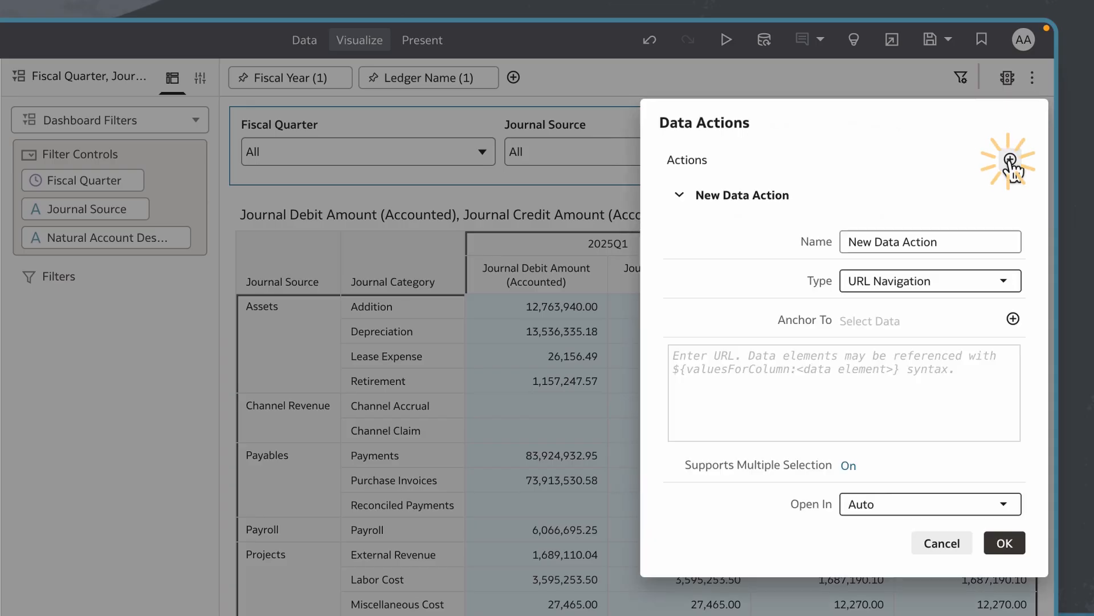
- Name the new data action "Go to details" and set its type to Analytics Link
{"action": "left_click", "coordinate": [870, 234]}
{"action": "key", "text": "ctrl+a"}
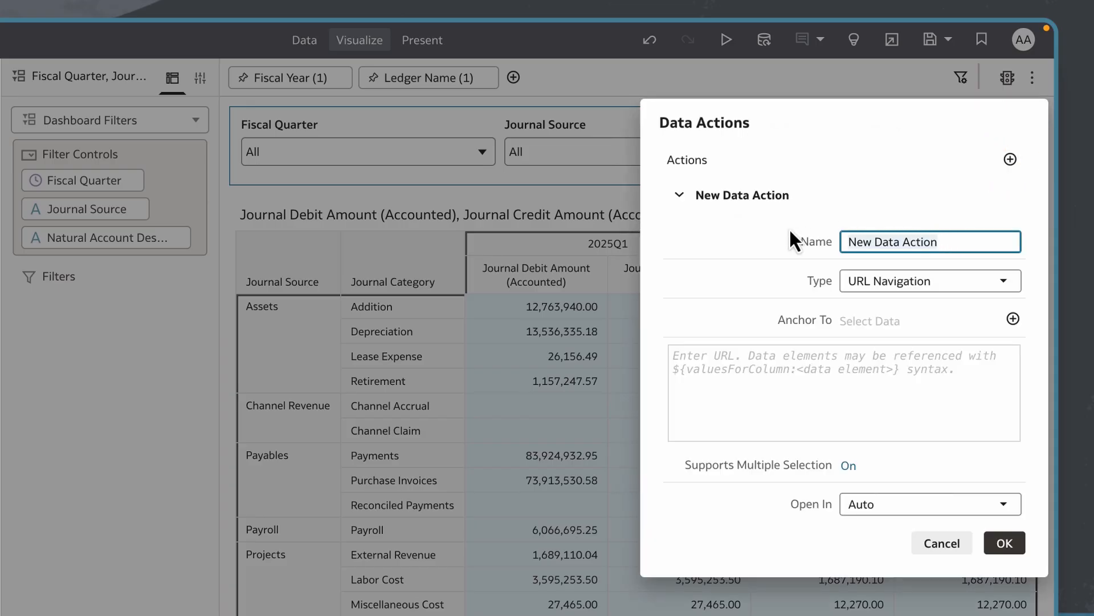
{"action": "type", "text": "Go to details"}
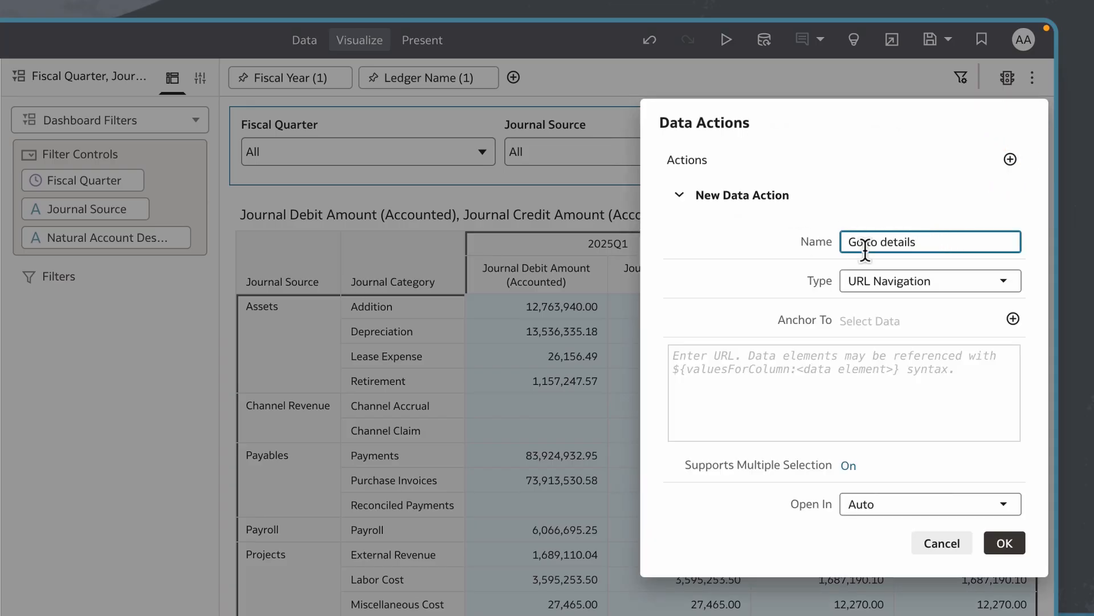
{"action": "left_click", "coordinate": [1006, 282]}
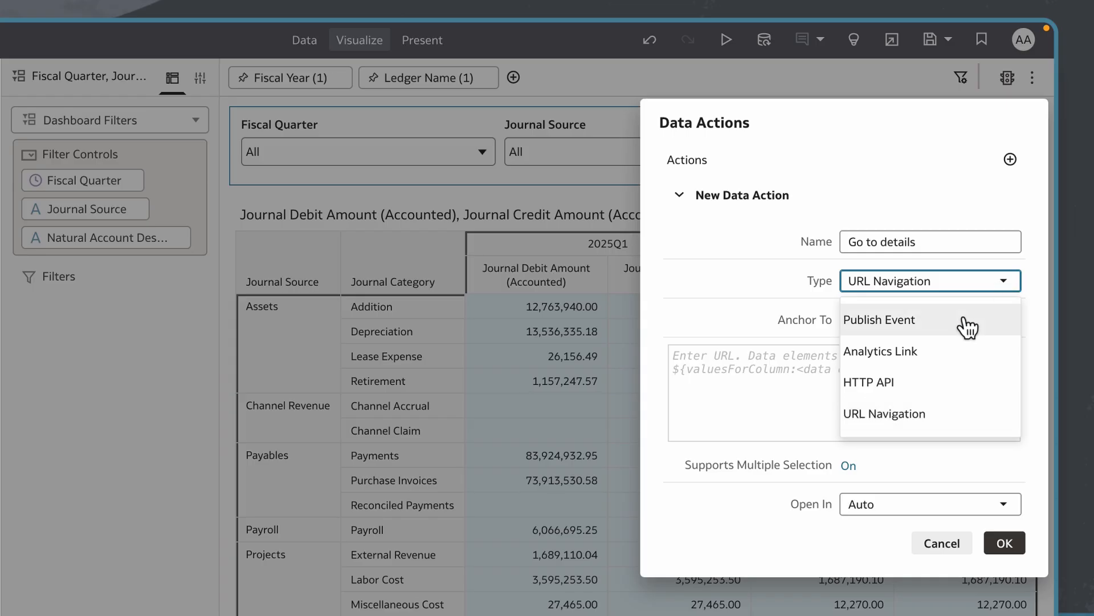
{"action": "left_click", "coordinate": [935, 358]}
- Anchor the data action to Journal Category from the General Ledger journal details
{"action": "left_click", "coordinate": [1013, 319]}
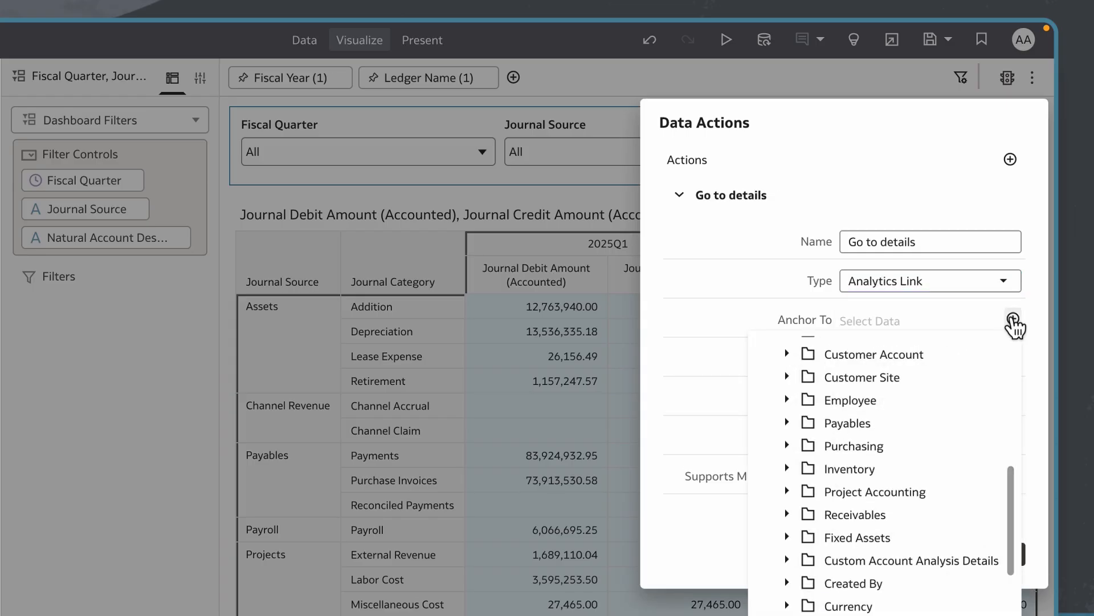
{"action": "scroll", "coordinate": [890, 399], "scroll_direction": "up", "scroll_amount": 5}
{"action": "left_click", "coordinate": [787, 391]}
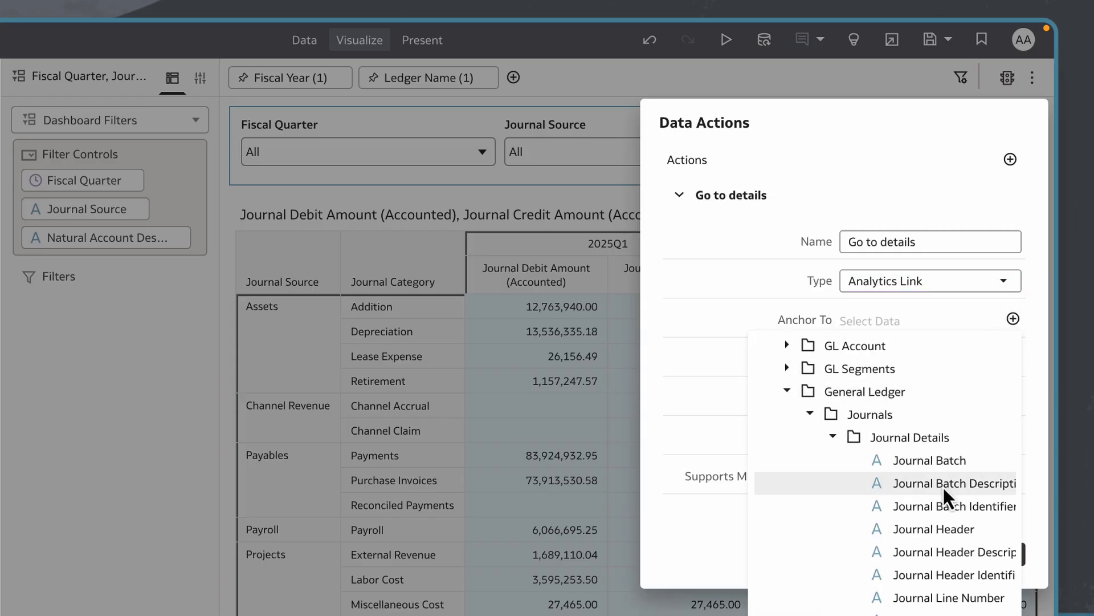
{"action": "scroll", "coordinate": [943, 488], "scroll_direction": "down", "scroll_amount": 3}
{"action": "left_click", "coordinate": [932, 501]}
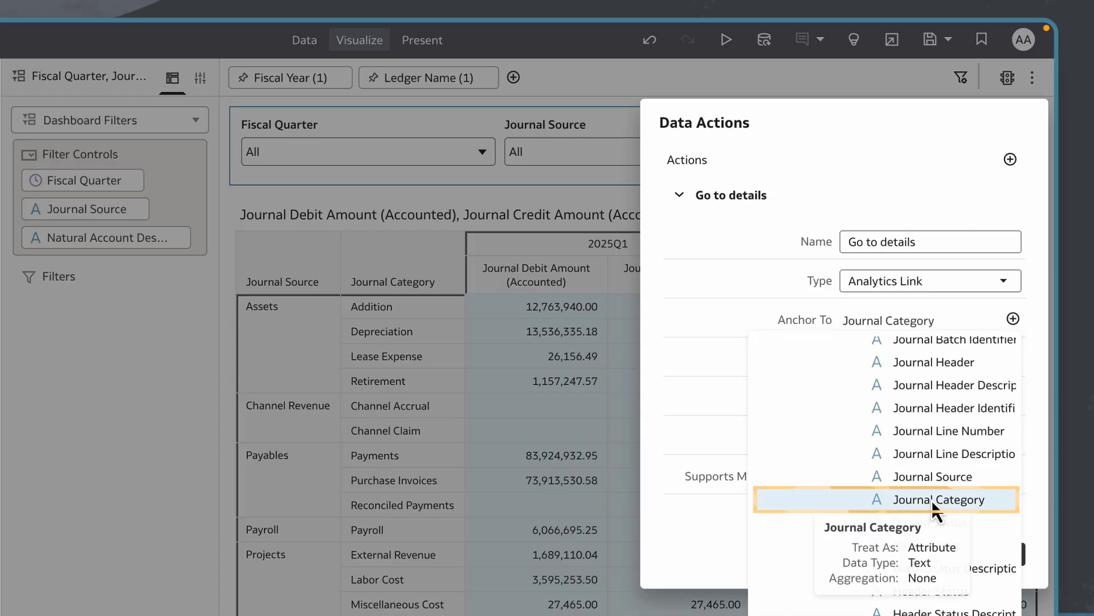
{"action": "left_click", "coordinate": [716, 367]}
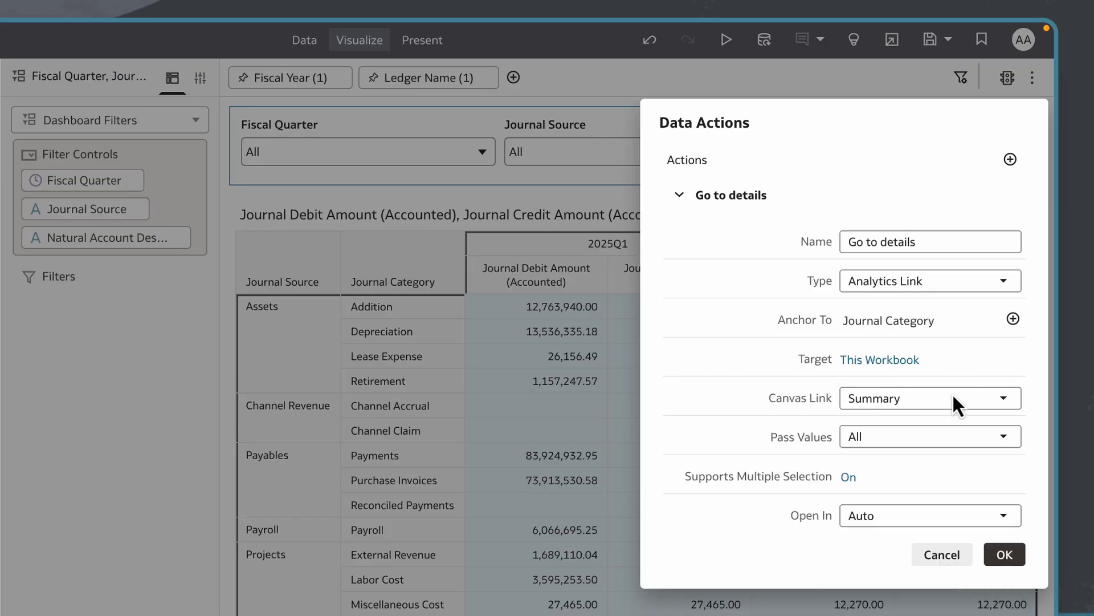
- Link the data action to the Details canvas with Pass Values set to All, and save it
{"action": "left_click", "coordinate": [1003, 400]}
{"action": "left_click", "coordinate": [900, 469]}
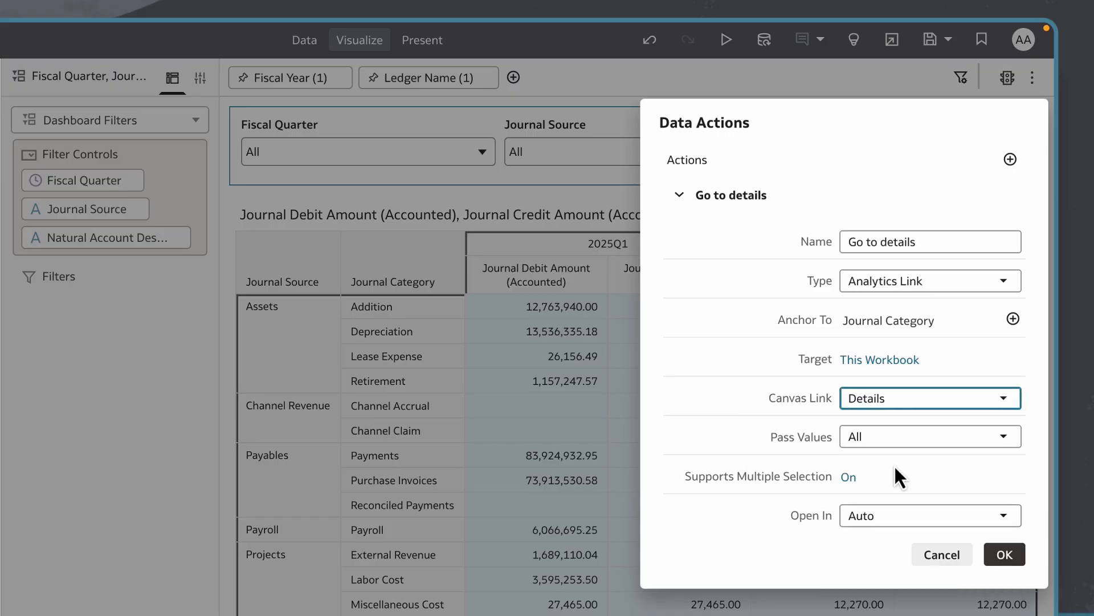
{"action": "left_click", "coordinate": [878, 439]}
{"action": "left_click", "coordinate": [901, 464]}
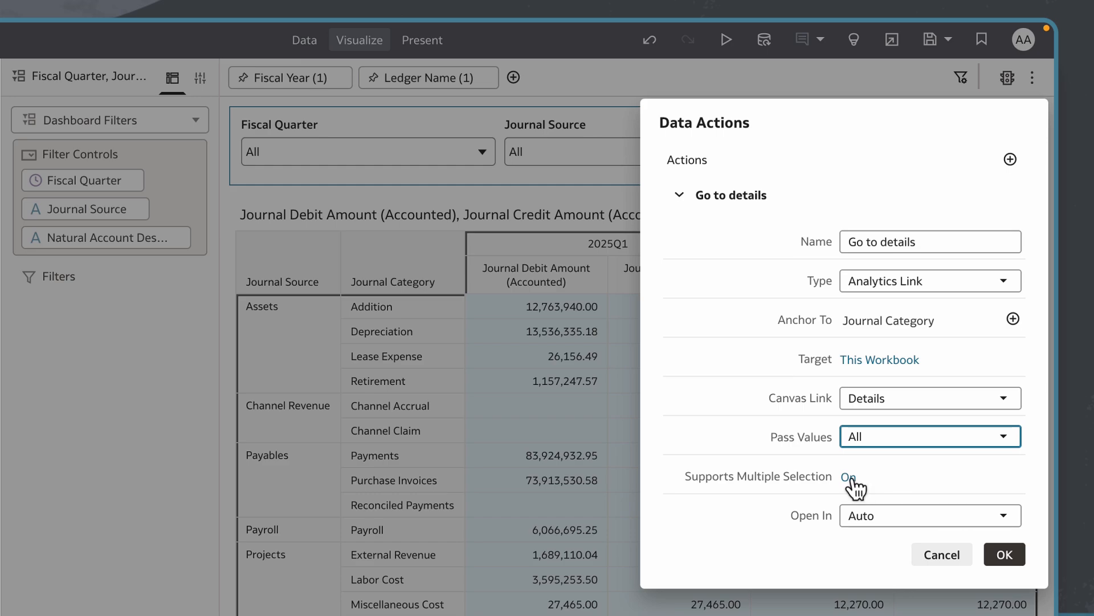
{"action": "left_click", "coordinate": [1005, 556]}
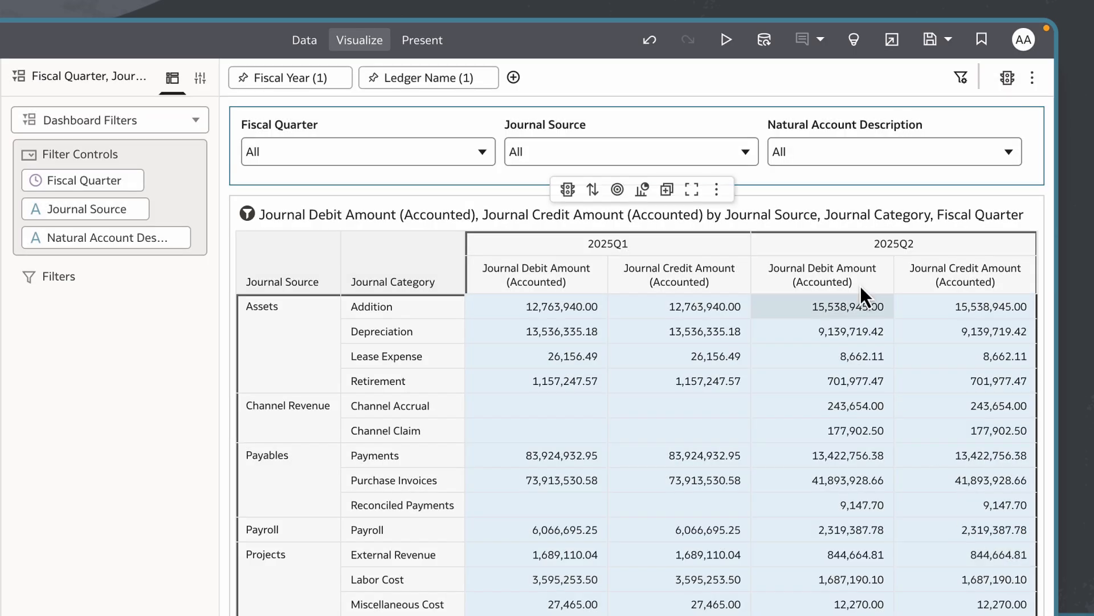
- Preview the workbook, run Go to details on the Payables Purchase Invoices category, and look through the filtered transaction rows
{"action": "left_click", "coordinate": [726, 41]}
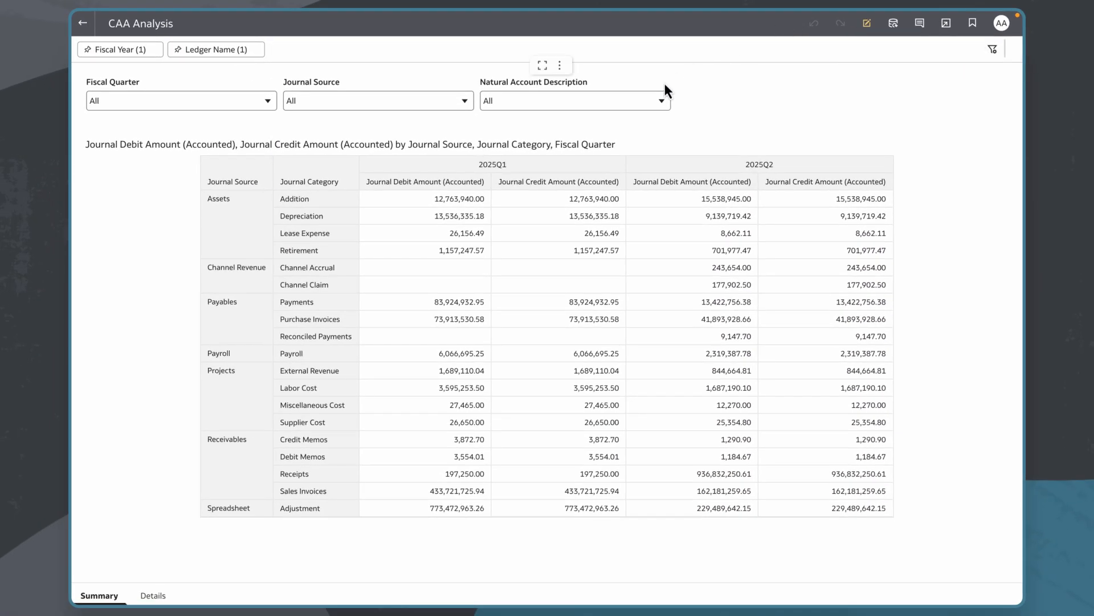
{"action": "right_click", "coordinate": [321, 317]}
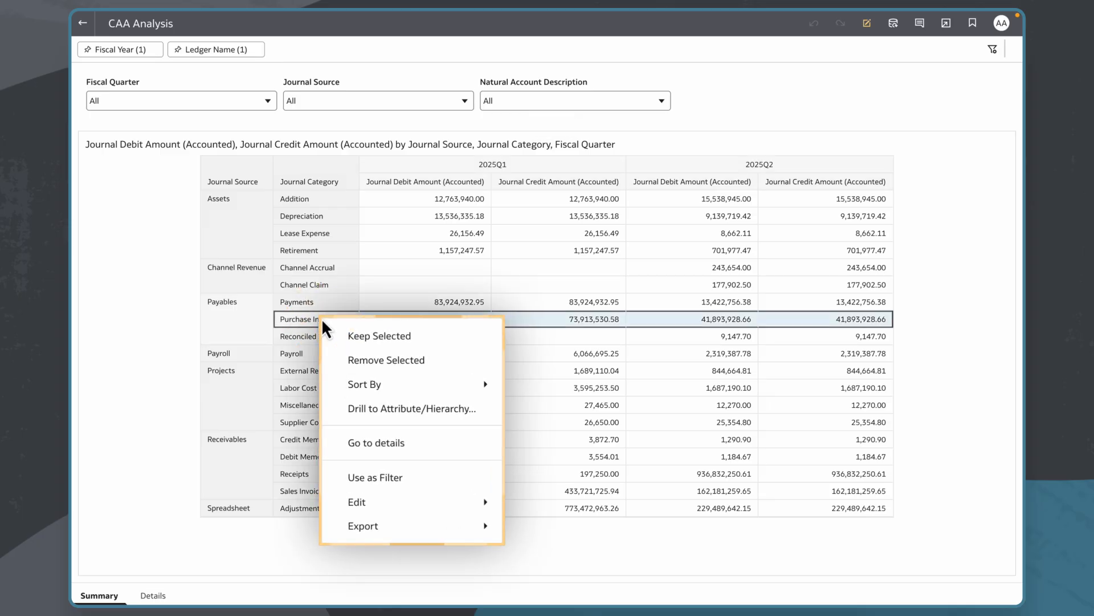
{"action": "left_click", "coordinate": [393, 450]}
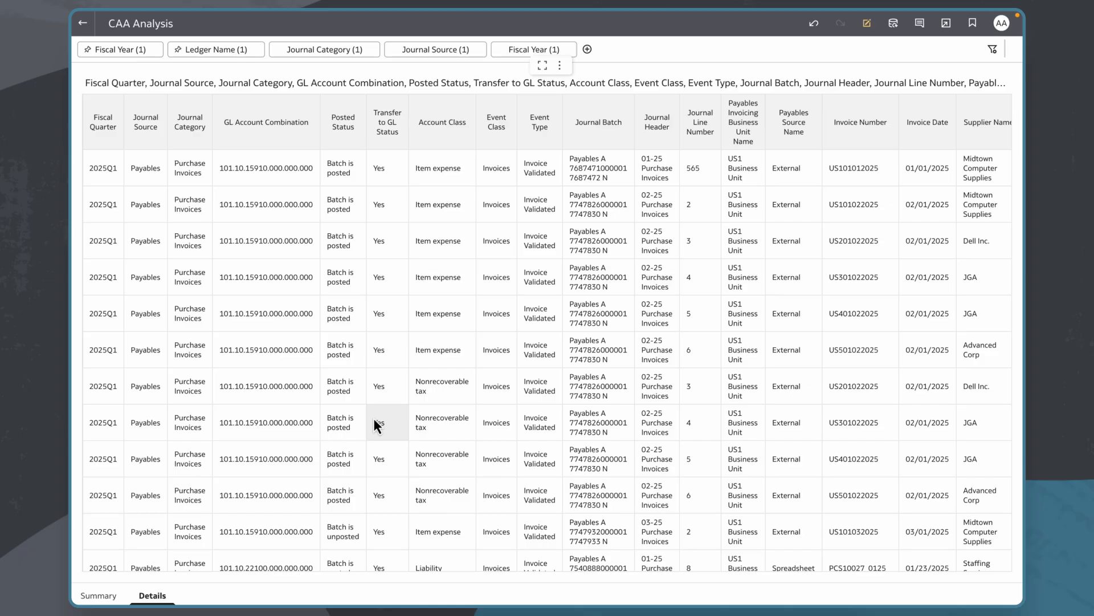
{"action": "scroll", "coordinate": [374, 420], "scroll_direction": "down", "scroll_amount": 5}
{"action": "scroll", "coordinate": [374, 420], "scroll_direction": "down", "scroll_amount": 3}
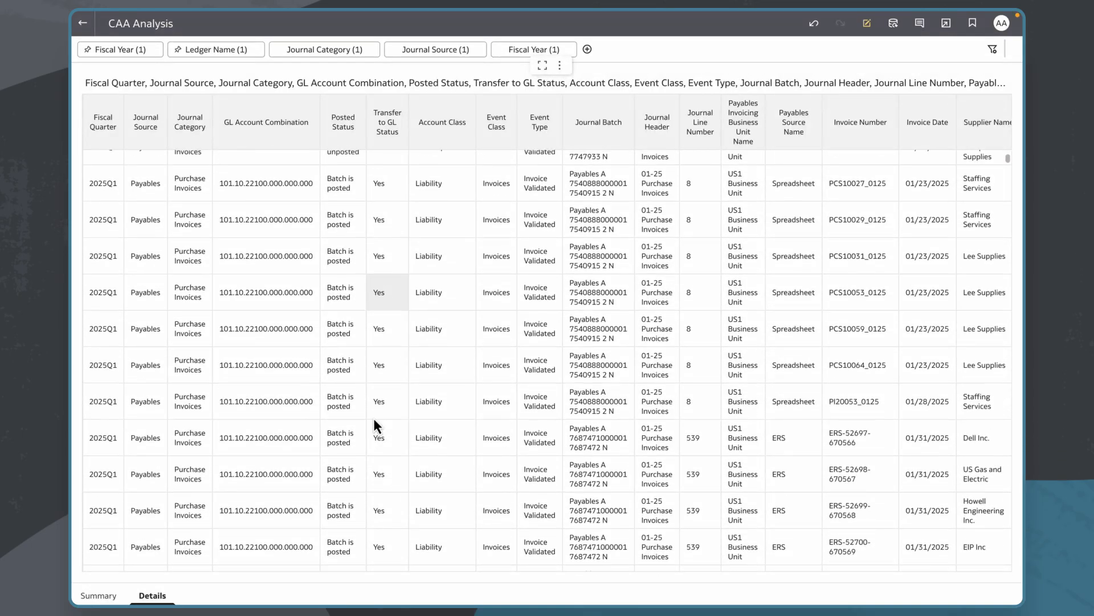